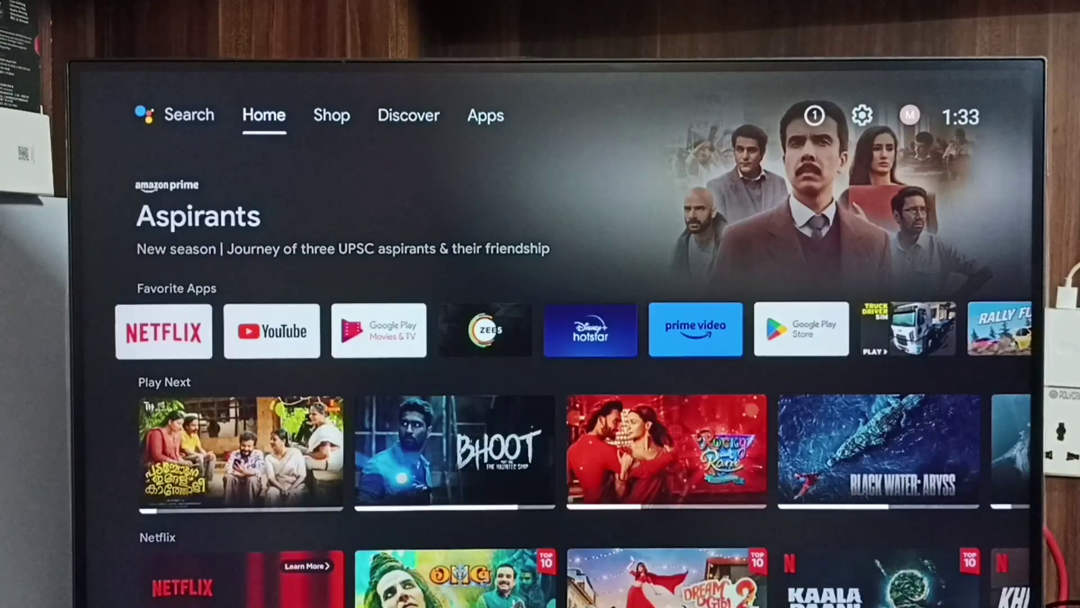
Move right past the Home, Shop and Discover tabs to Apps and the settings gear.
key(Right)
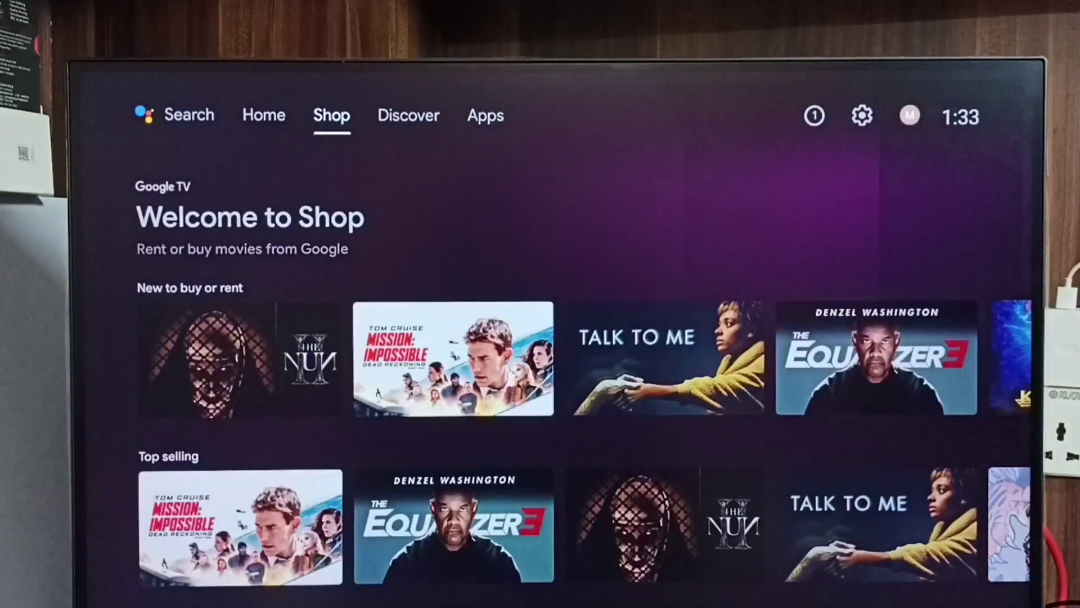
key(Right)
key(Right)
key(Right)
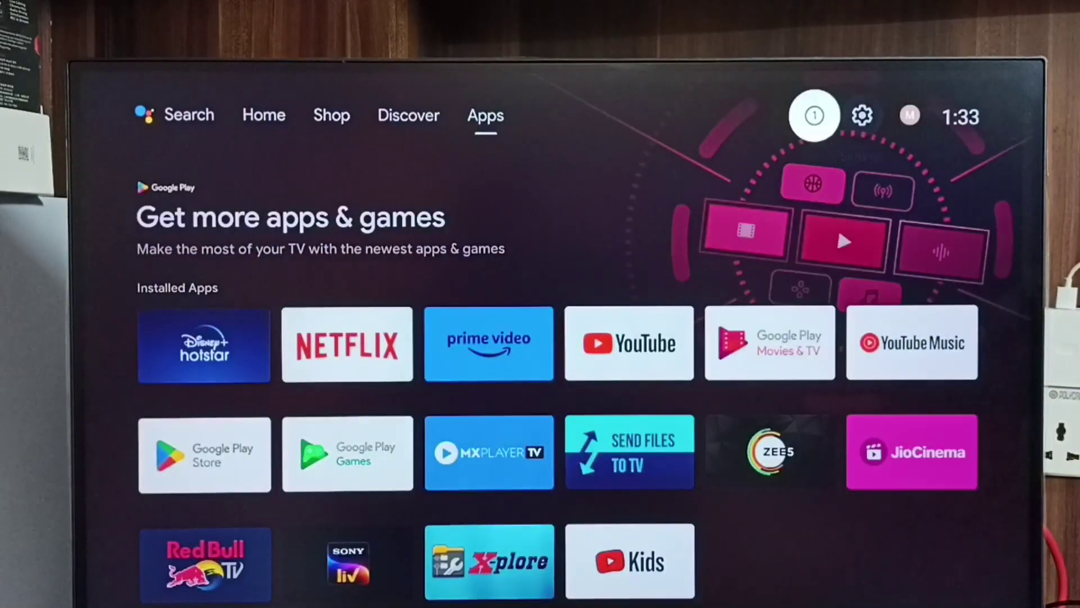
key(Right)
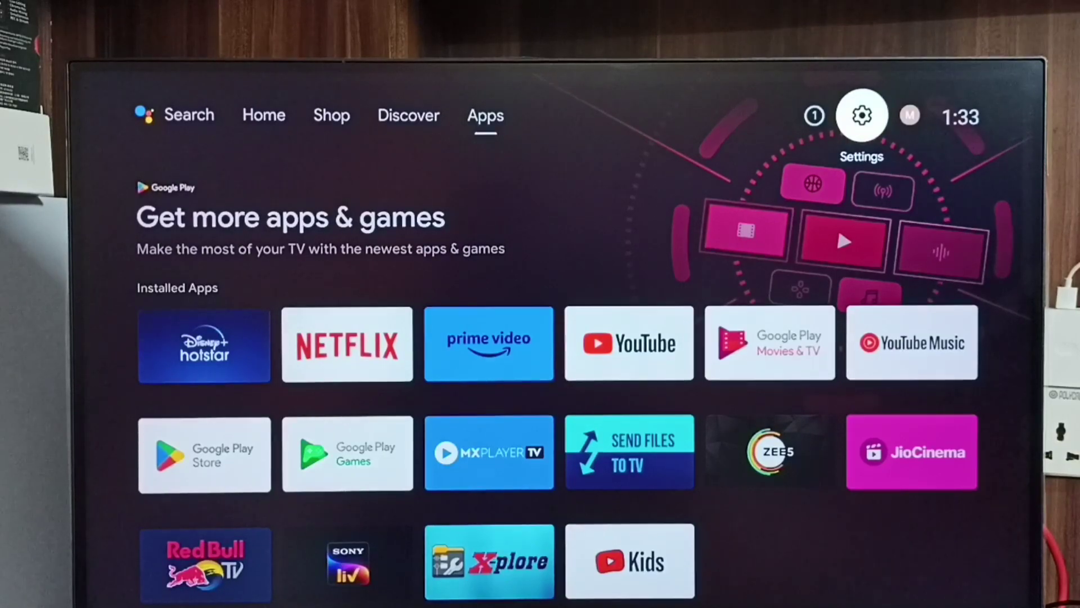
Open the Settings panel, enter Device Preferences, and open About.
key(Return)
key(Down)
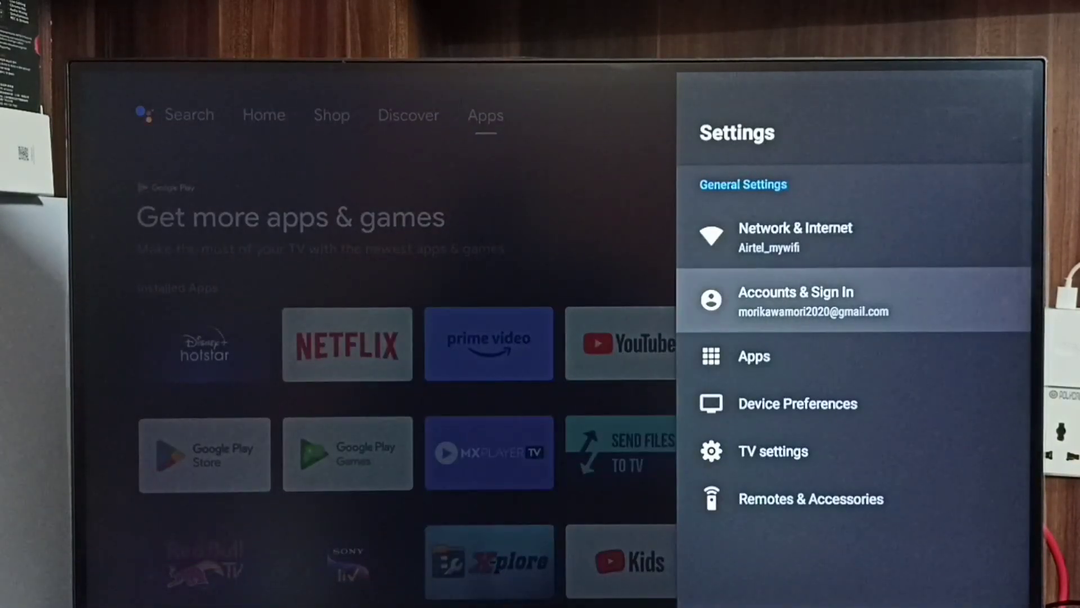
key(Down)
key(Down)
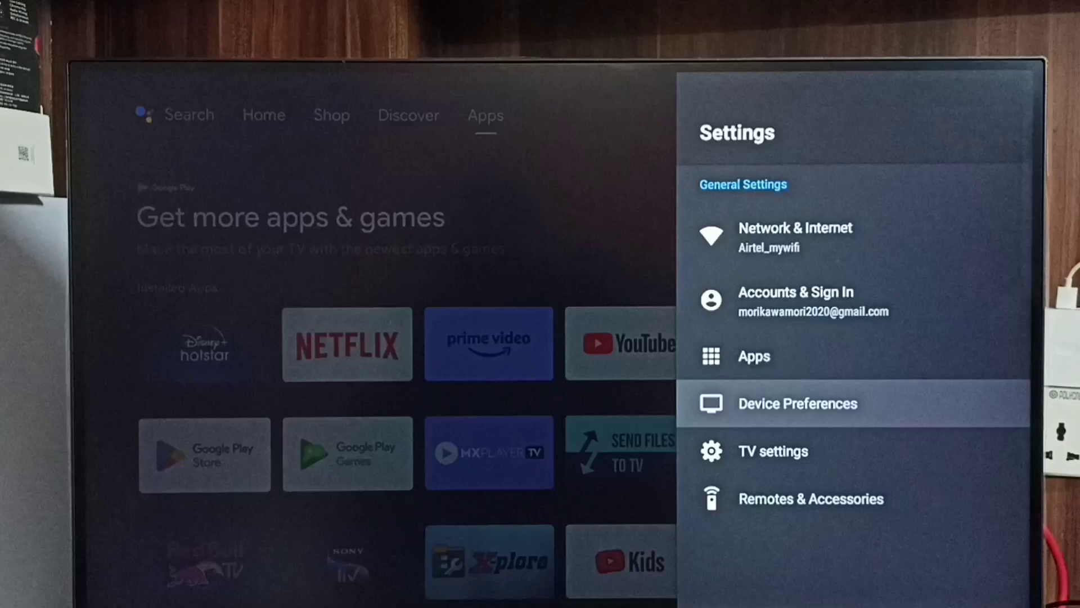
key(Return)
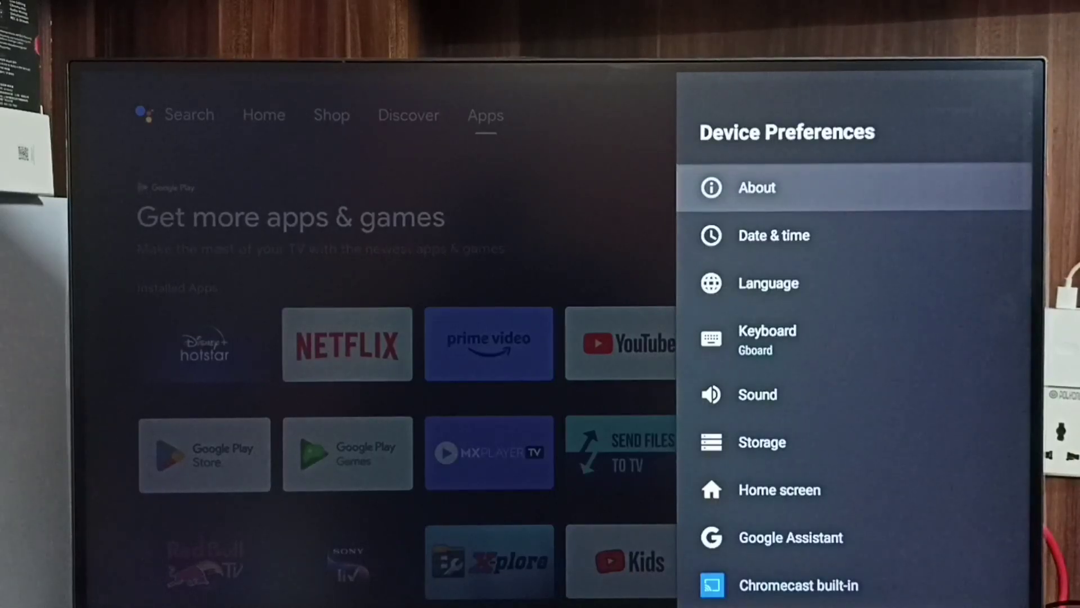
key(Return)
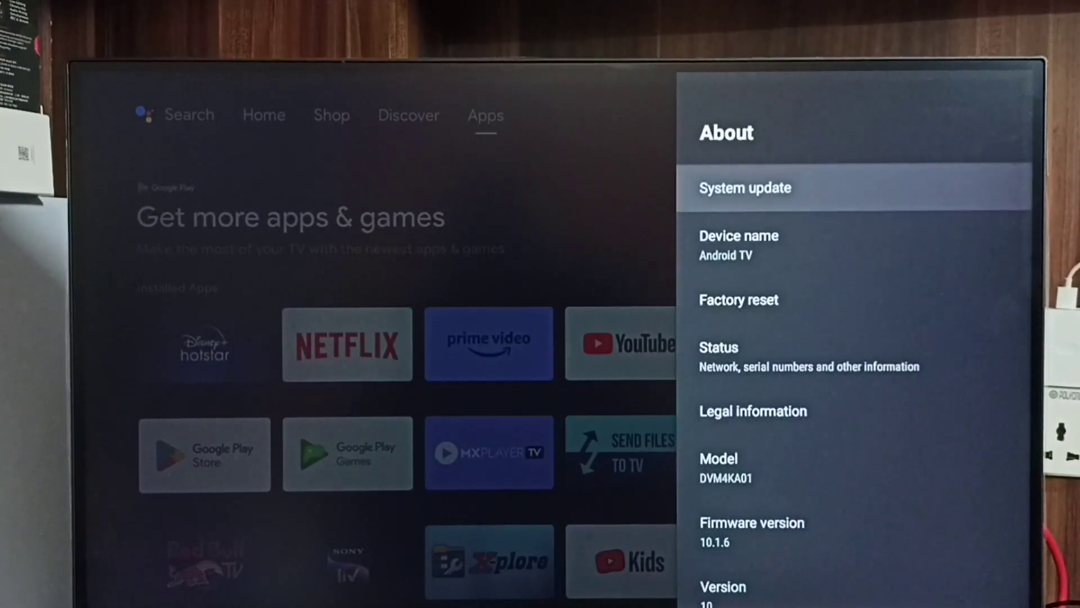
Tap the Build entry repeatedly on the About page to unlock developer mode.
key(Down)
key(Down)
key(Down)
key(Down)
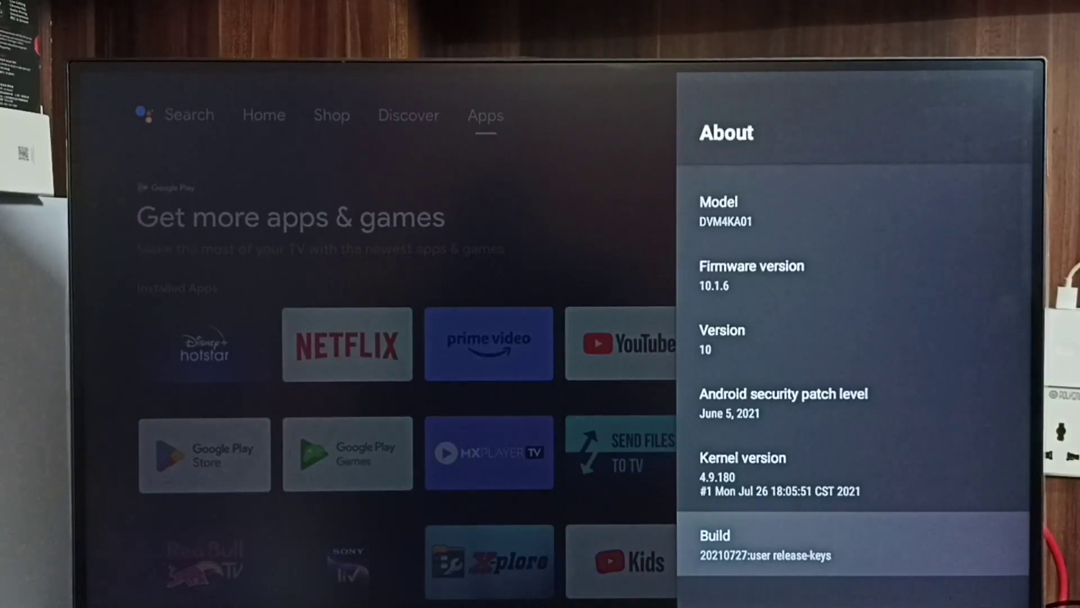
key(Return)
key(Return)
key(Return)
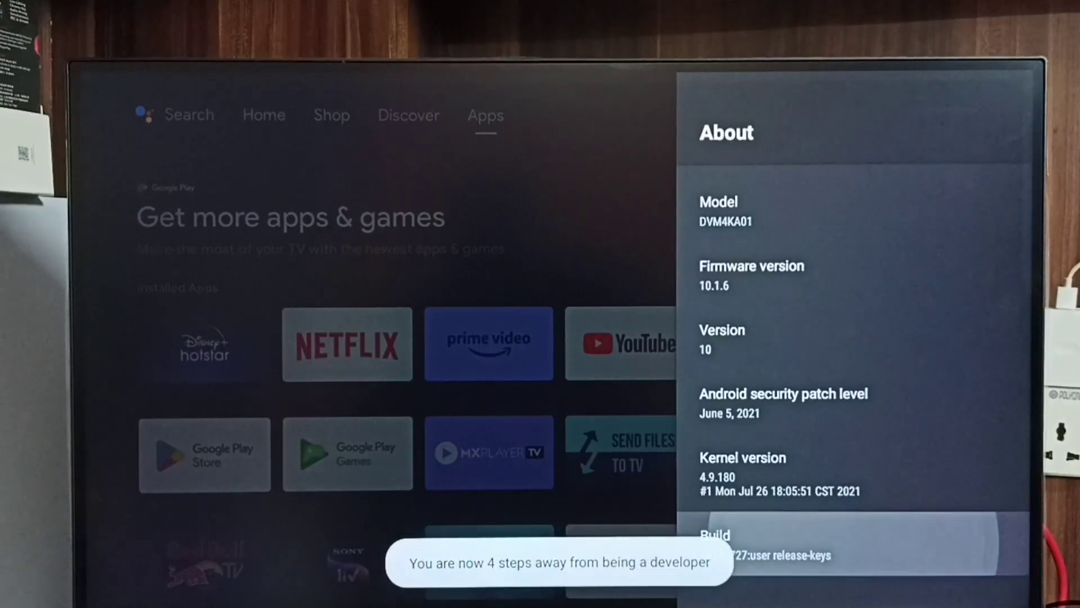
key(Return)
key(Return)
key(Return)
key(Return)
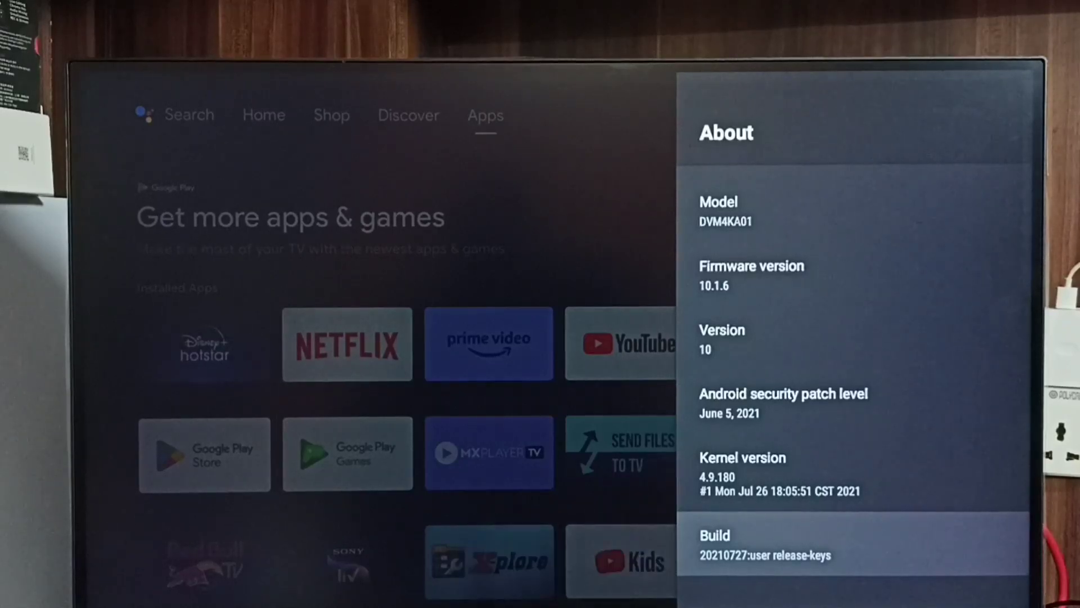
Back in Device Preferences, open Developer options and select USB debugging.
key(Escape)
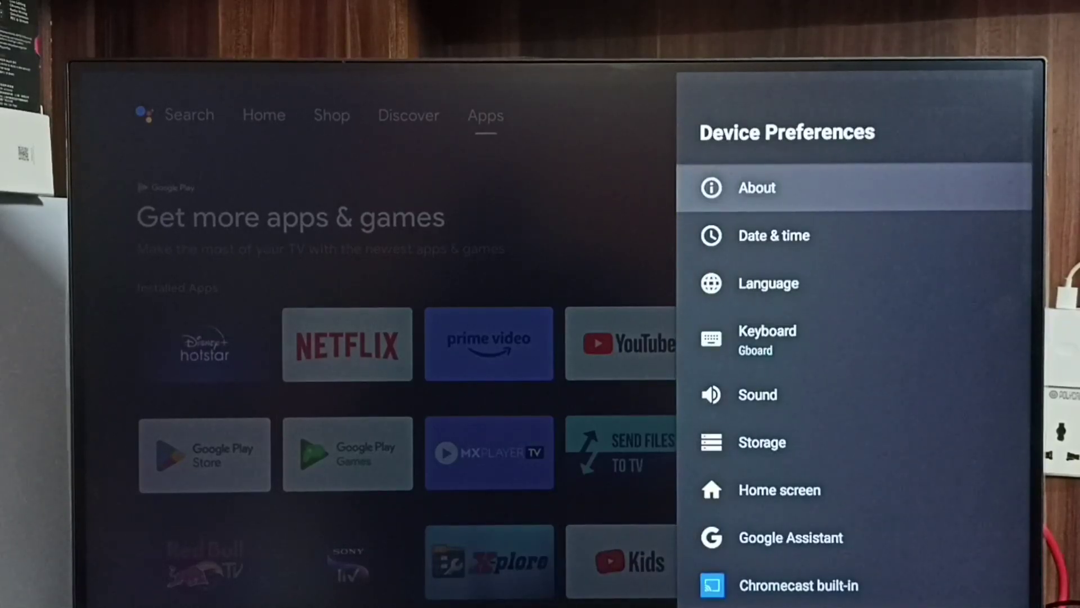
key(Down)
key(Down)
key(Down)
key(Down)
key(Down)
key(Down)
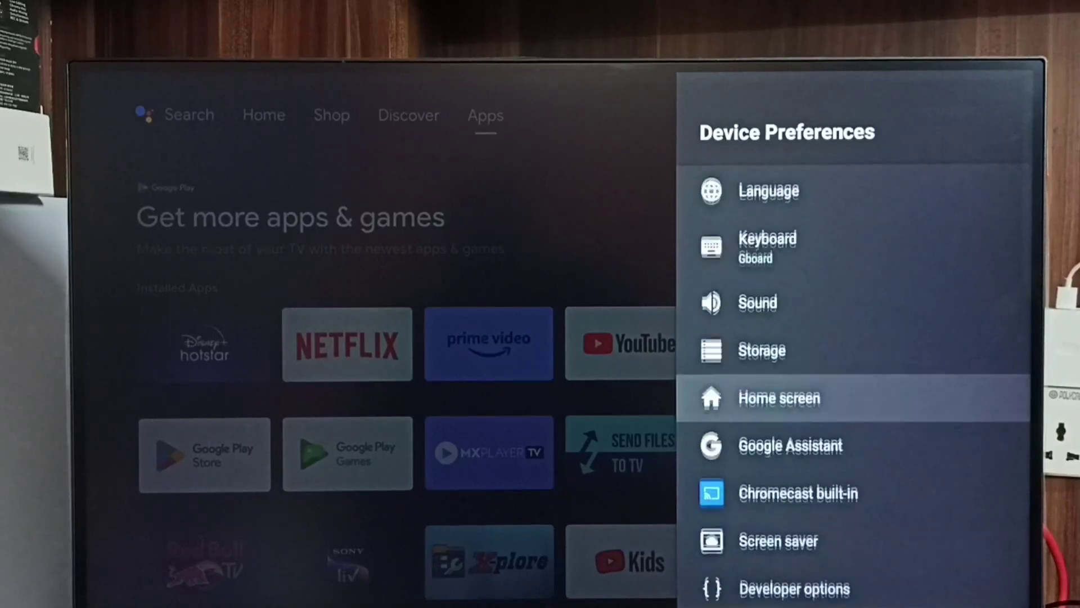
key(Down)
key(Down)
key(Down)
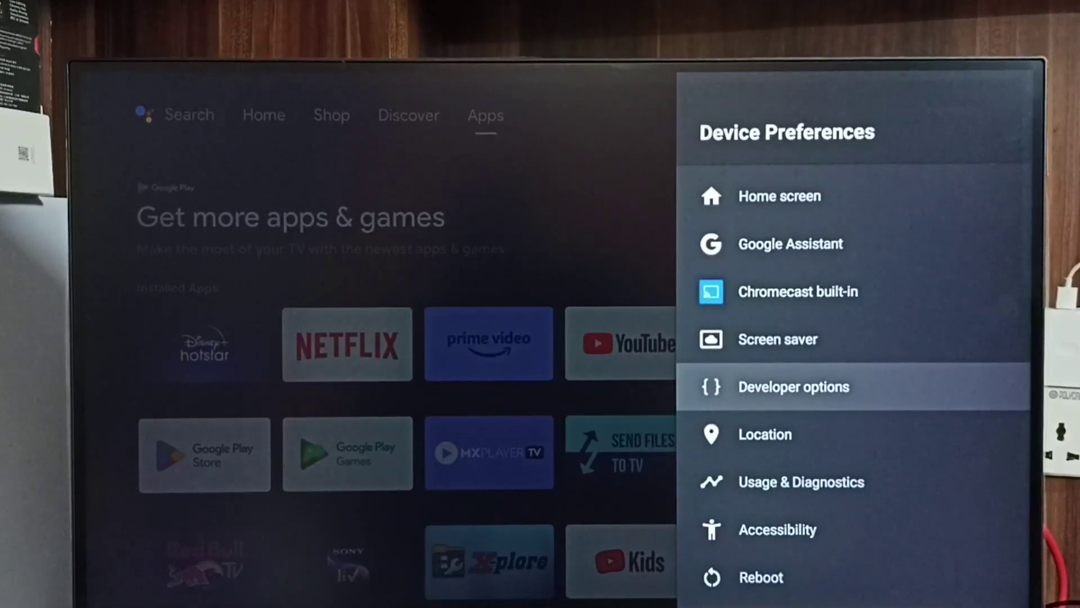
key(Return)
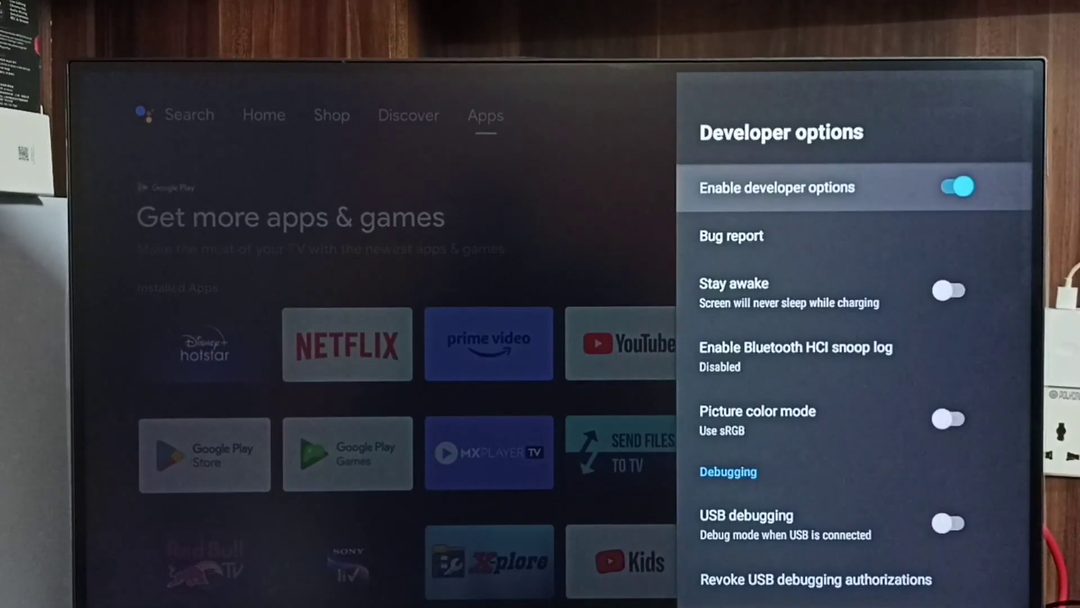
key(Down)
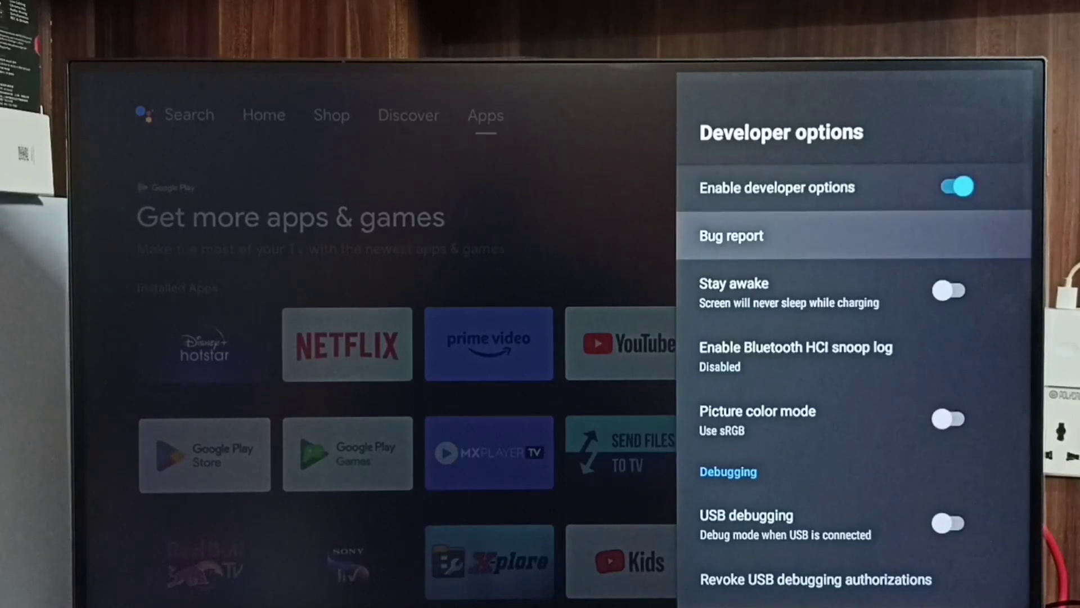
key(Down)
key(Down)
key(Down)
key(Down)
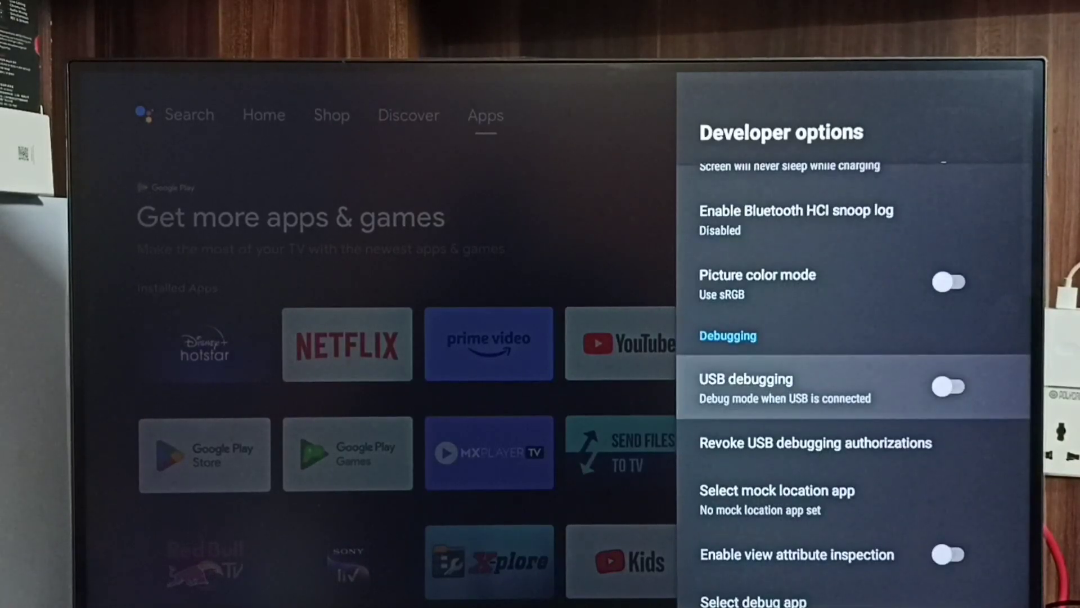
Enable USB debugging, confirm the Allow USB debugging prompt, then switch it back off.
key(Return)
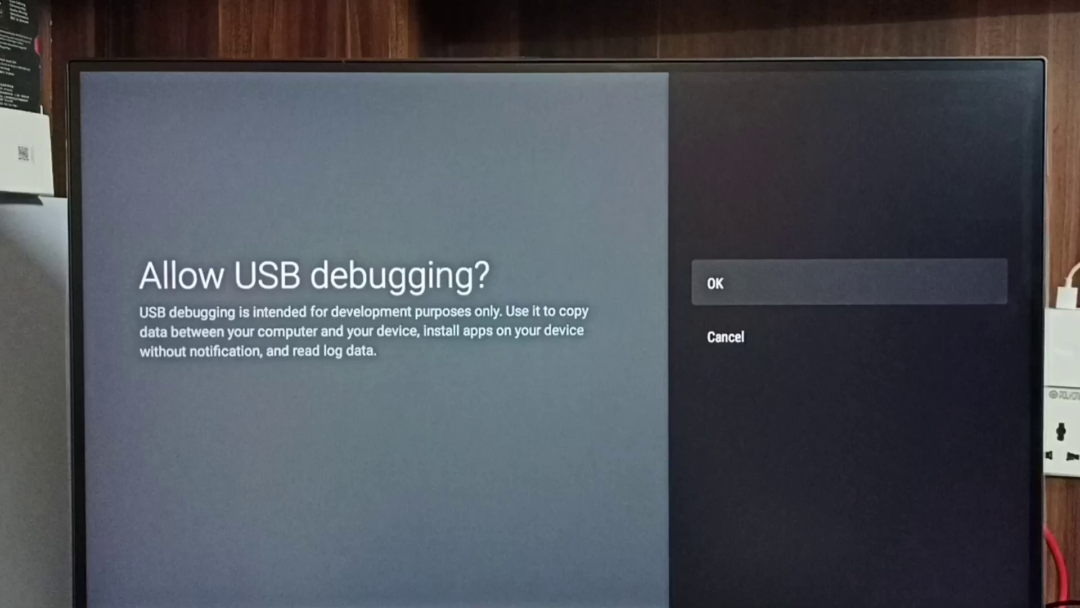
key(Return)
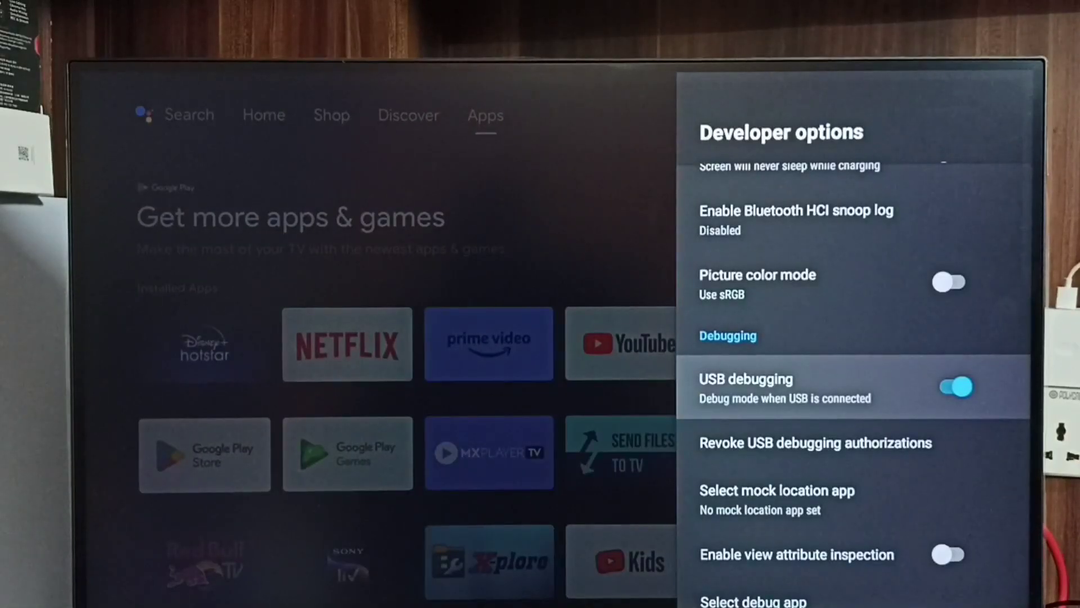
key(Down)
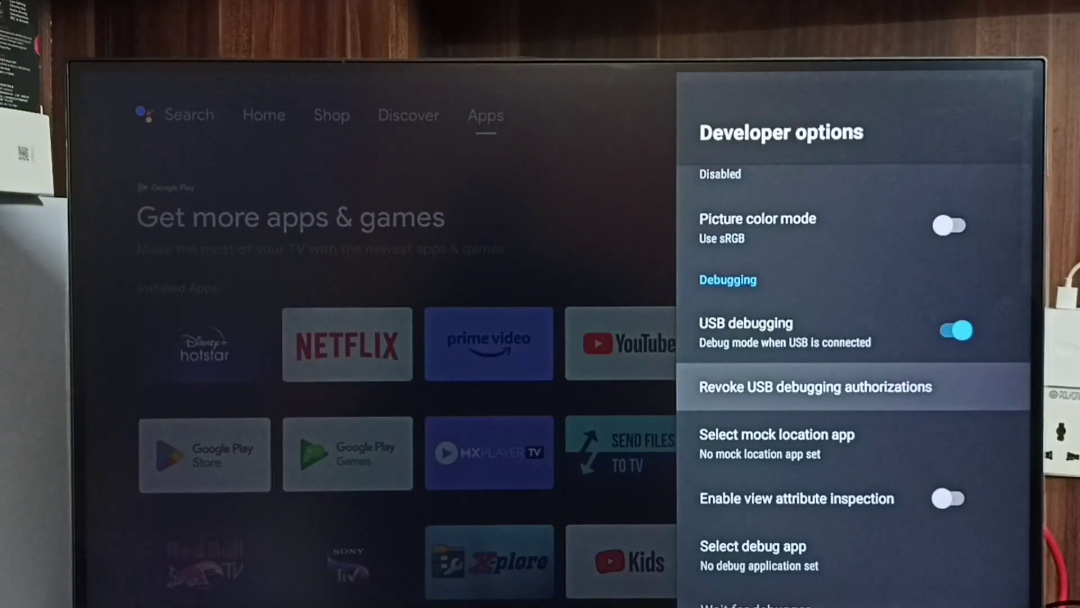
key(Up)
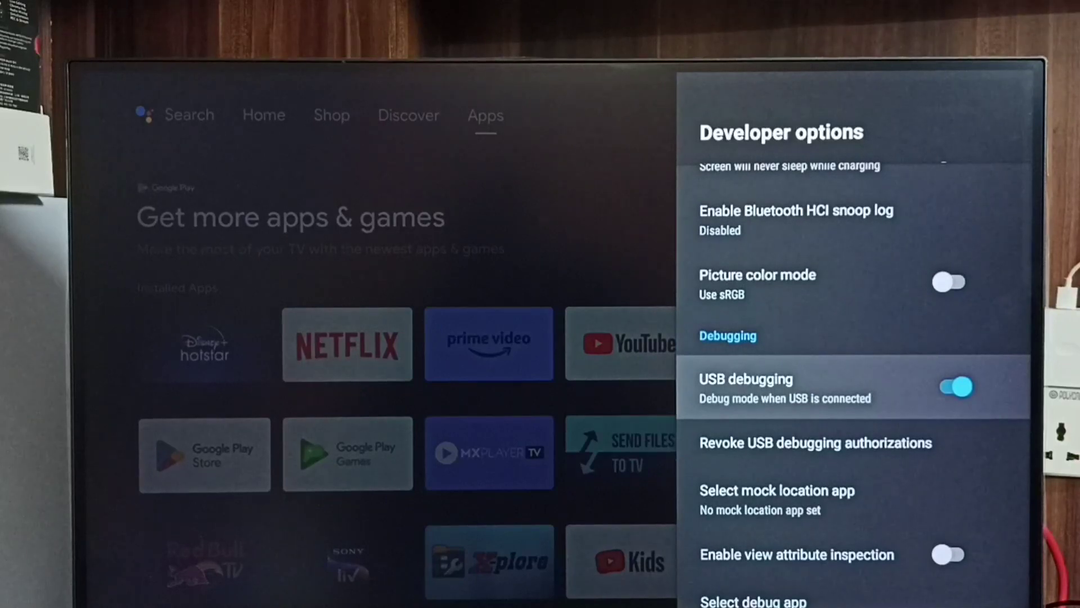
key(Return)
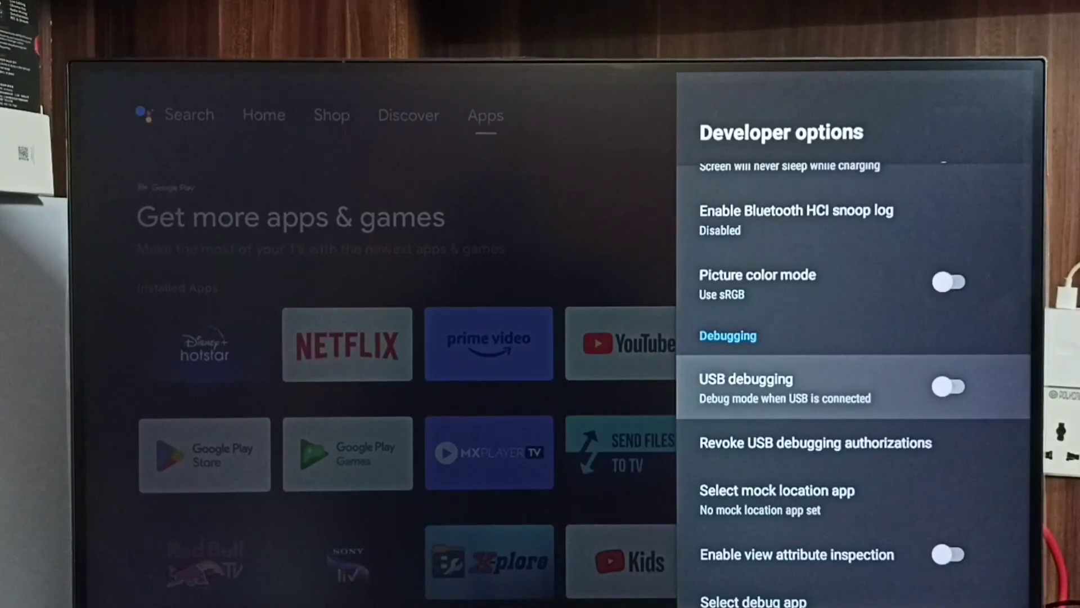
key(Up)
Switch off the Enable developer options toggle at the top of Developer options.
key(Up)
key(Up)
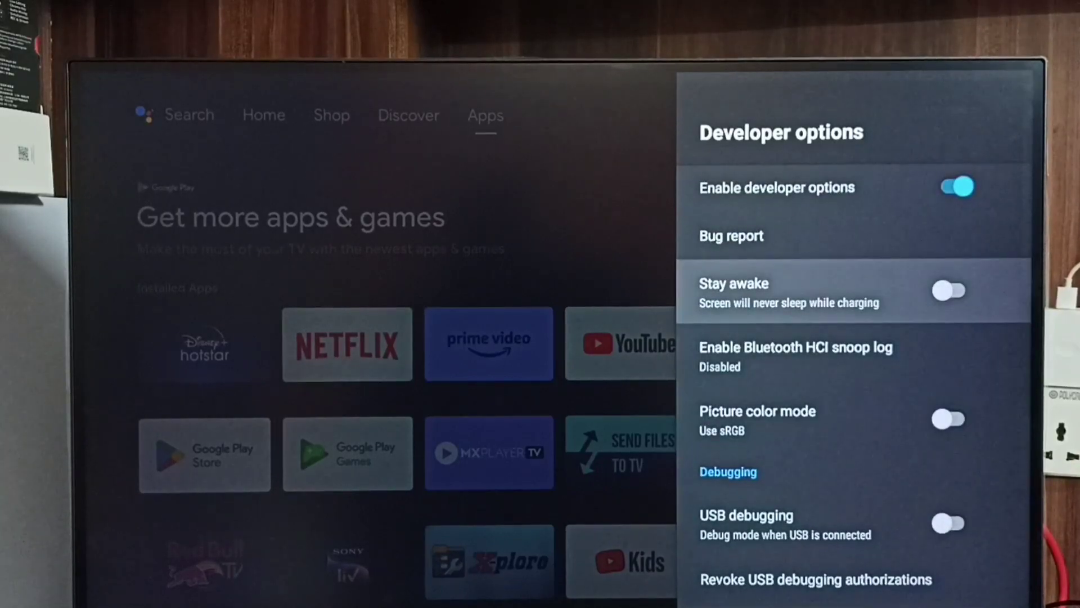
key(Up)
key(Up)
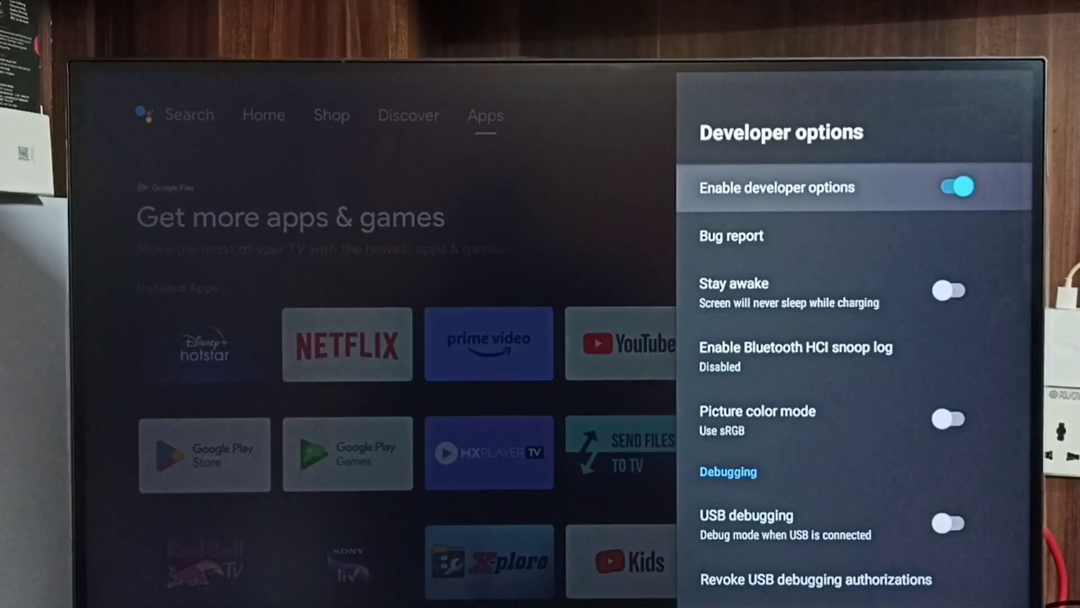
key(Return)
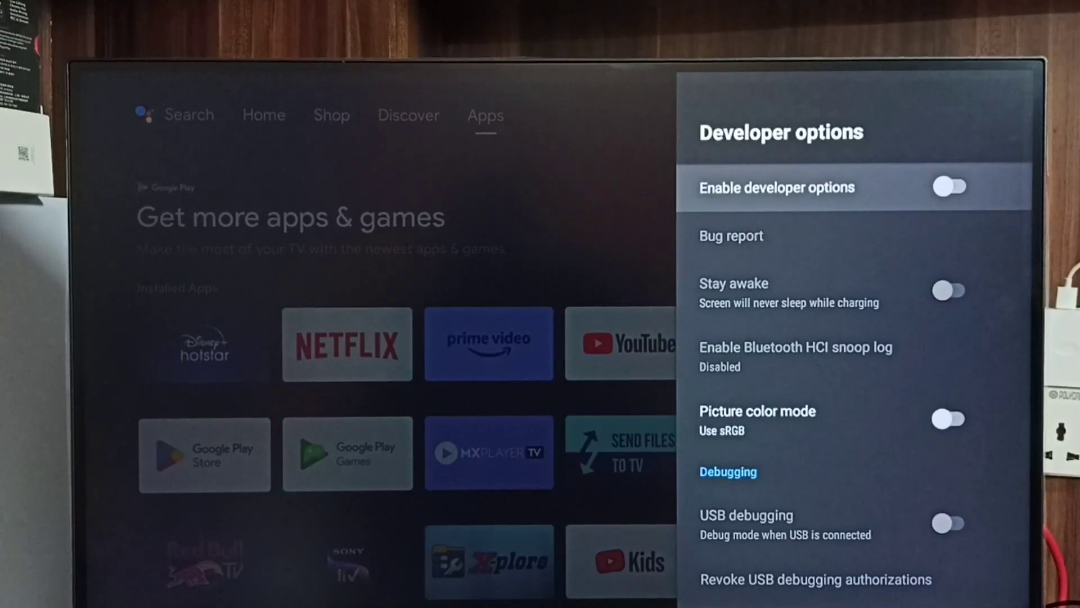
Go back from Developer options to the Device Preferences list.
key(Escape)
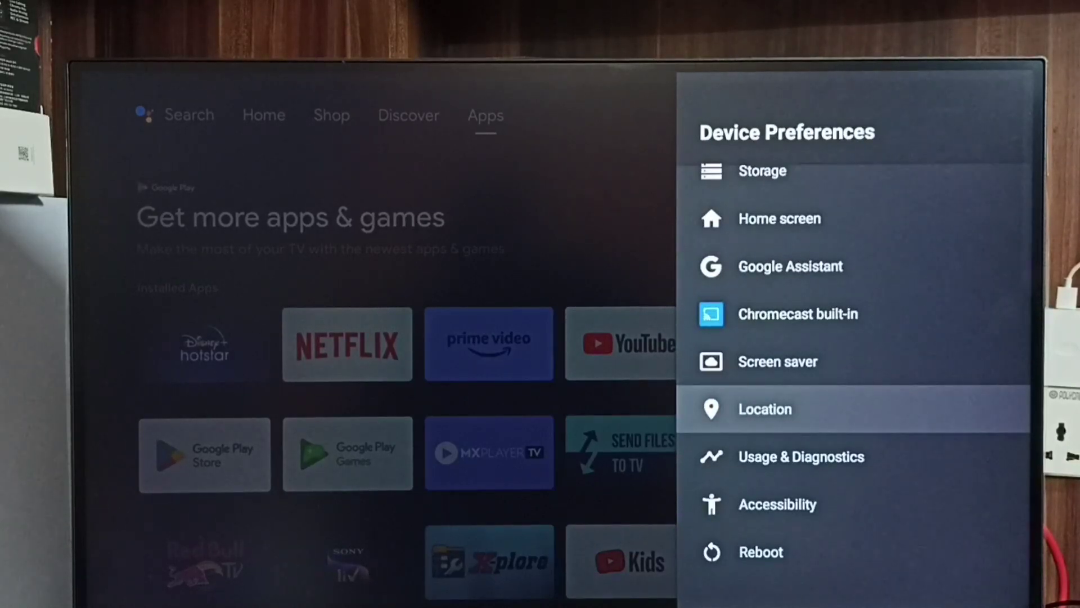